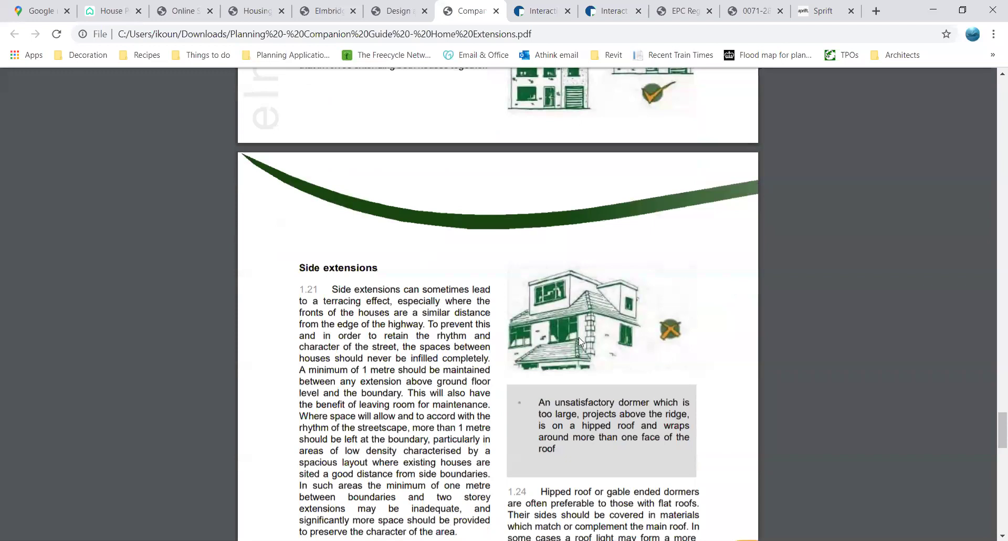
Close the Housing tab, leaving the Home Extensions guide on its side extensions page
middle_click(237, 4)
Close the Elmbridge and Design tabs and switch to the Interactive House planning page
middle_click(238, 4)
middle_click(237, 4)
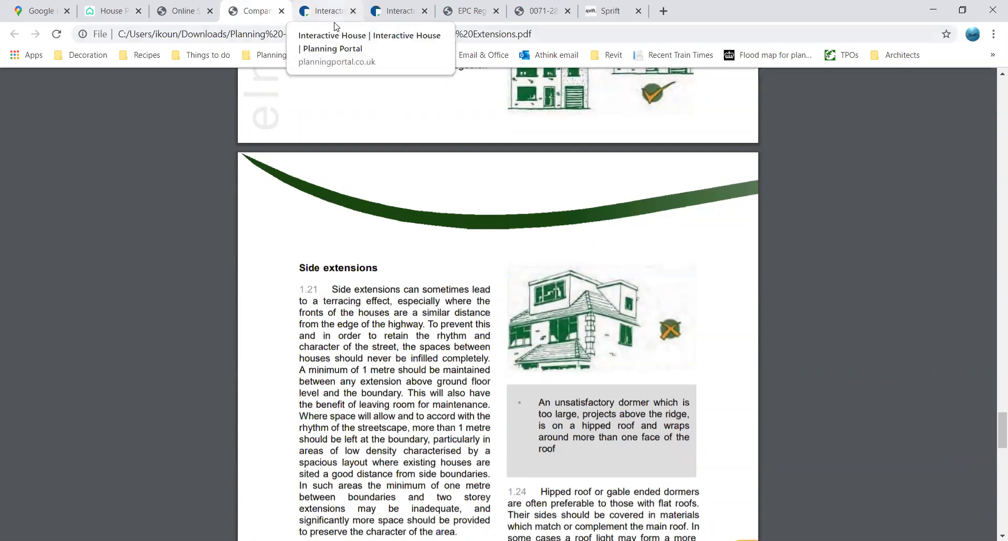
click(323, 10)
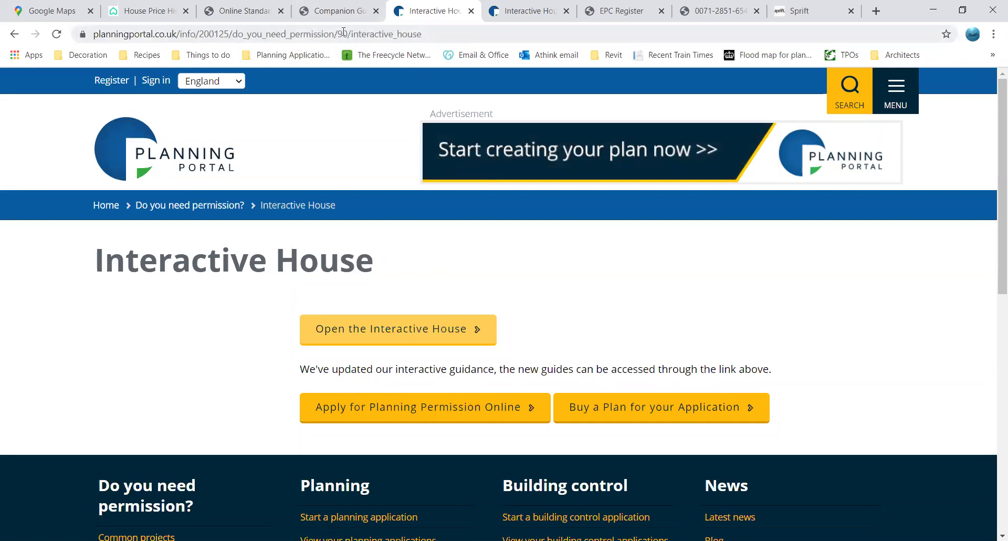
Open the terraced-house guide's porch planning guidance and note the 3 metres ground area limit
click(361, 334)
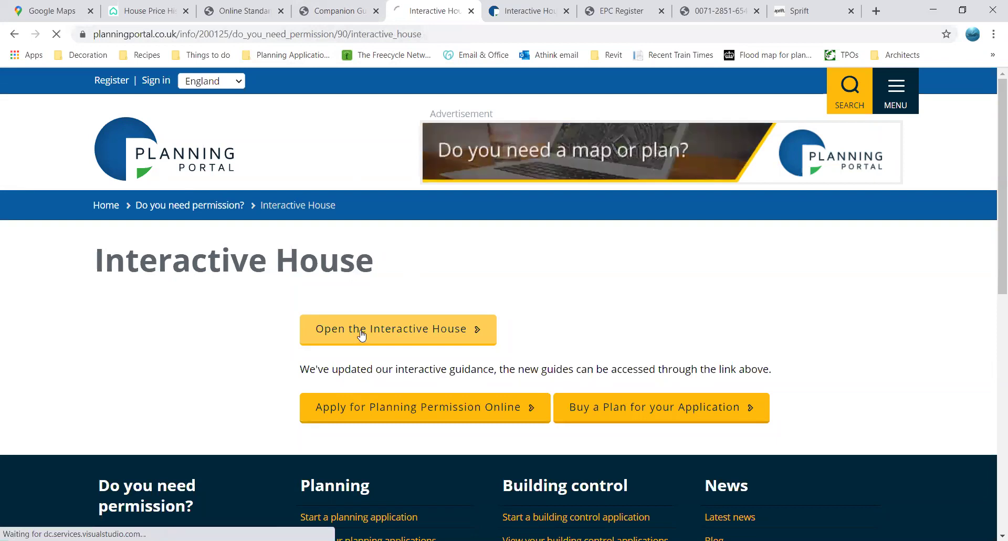
click(526, 19)
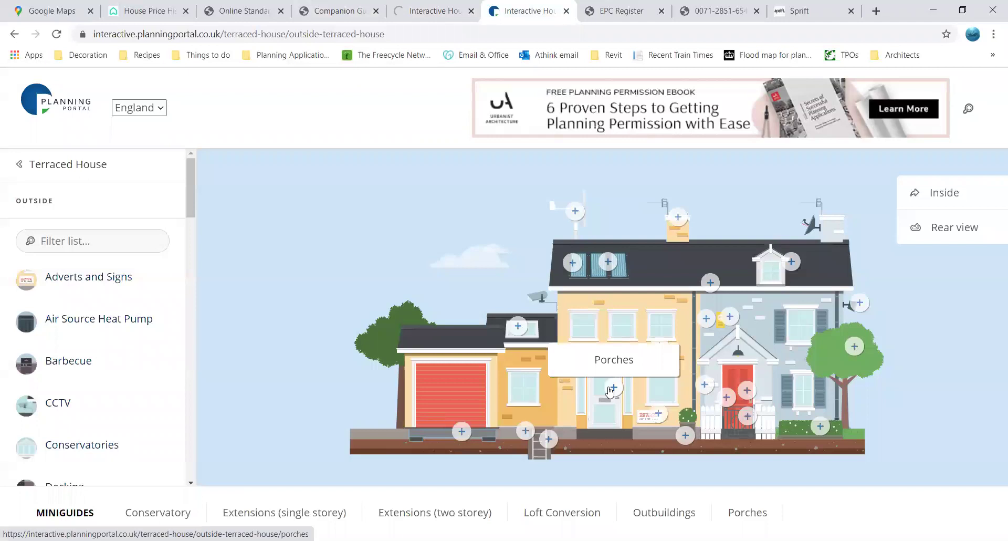
click(610, 391)
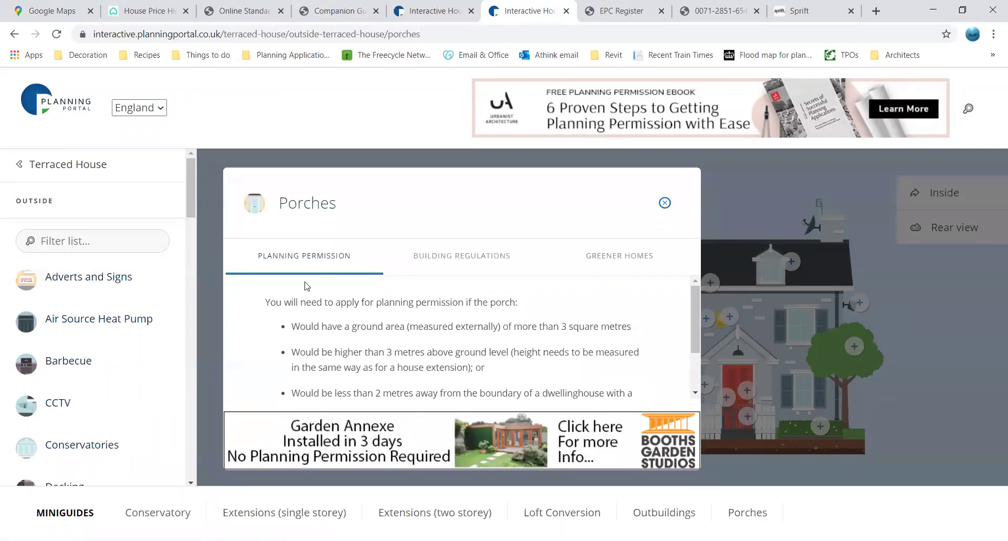
scroll(409, 300, down, 3)
scroll(410, 303, up, 3)
drag(385, 351, 426, 352)
click(471, 348)
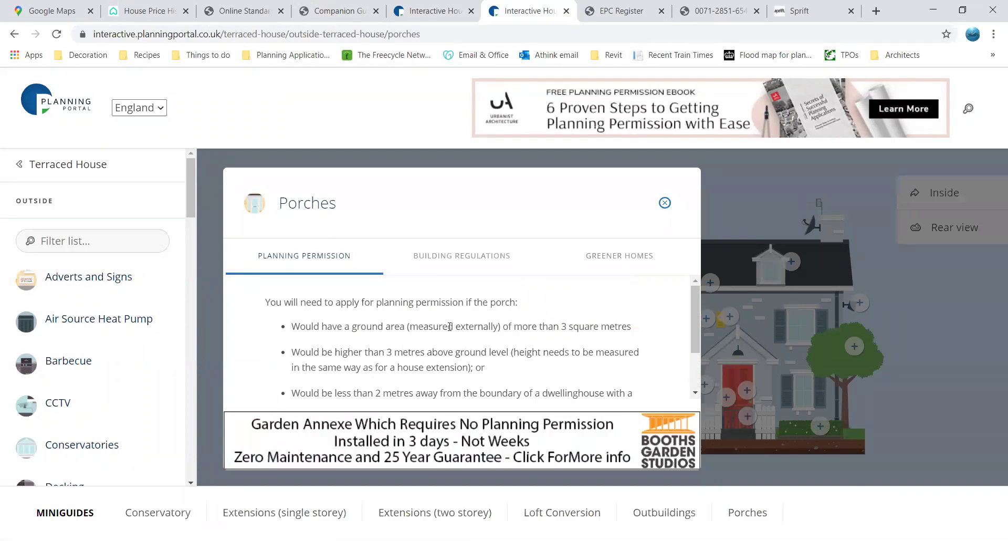
Read the porch building regulations and greener homes advice, then close the porch guidance
click(442, 260)
scroll(496, 308, down, 2)
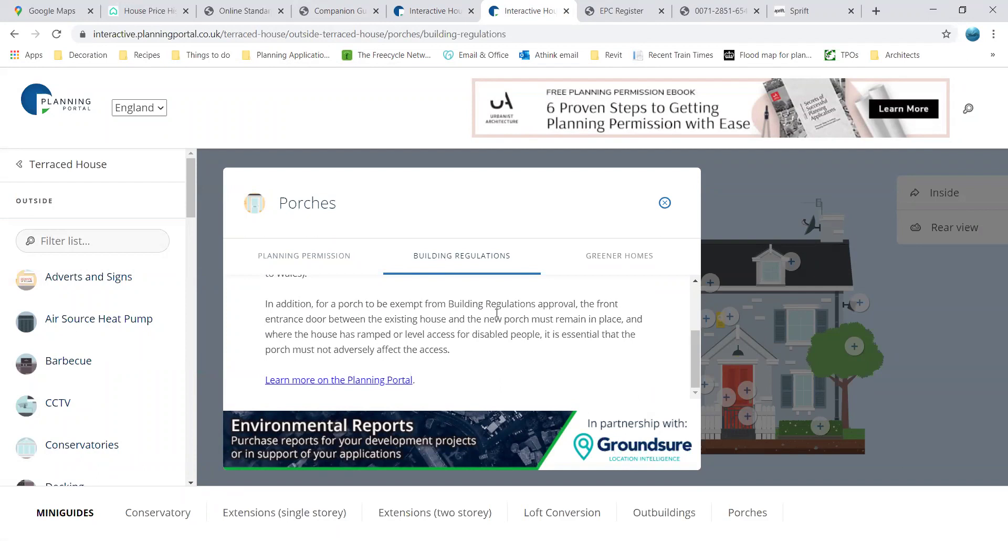
click(663, 256)
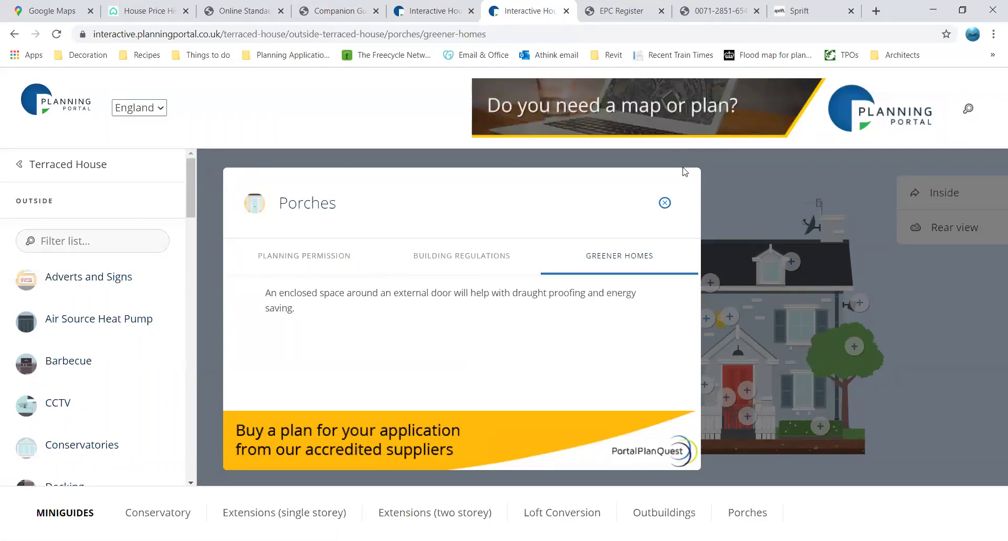
click(665, 203)
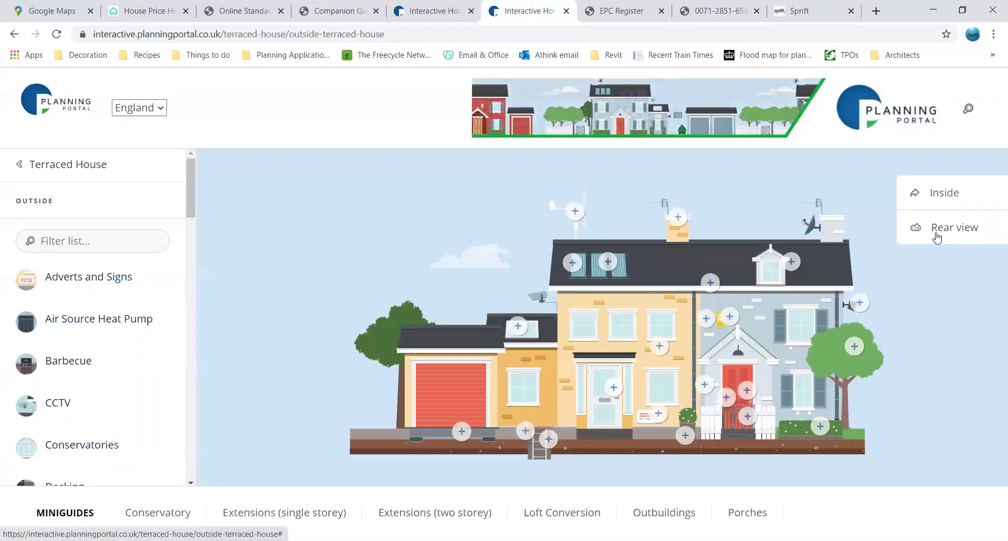
View the terraced house from the rear and inside, then go to the EPC postcode search
click(918, 229)
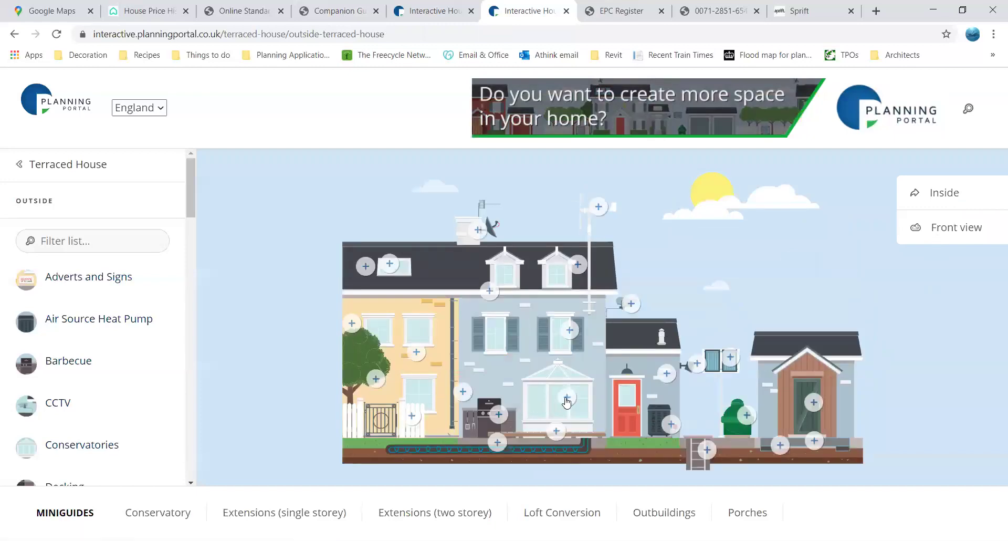
click(945, 197)
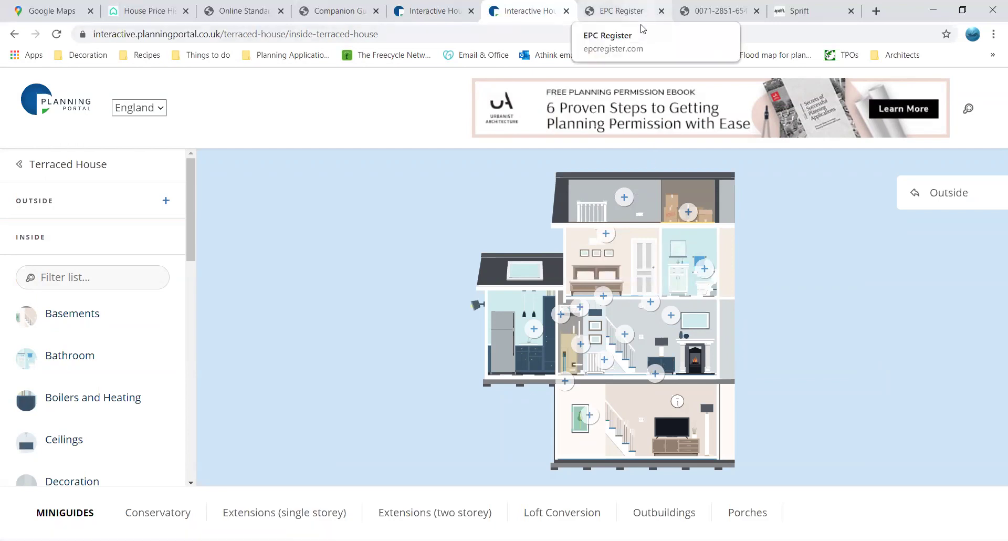
click(642, 29)
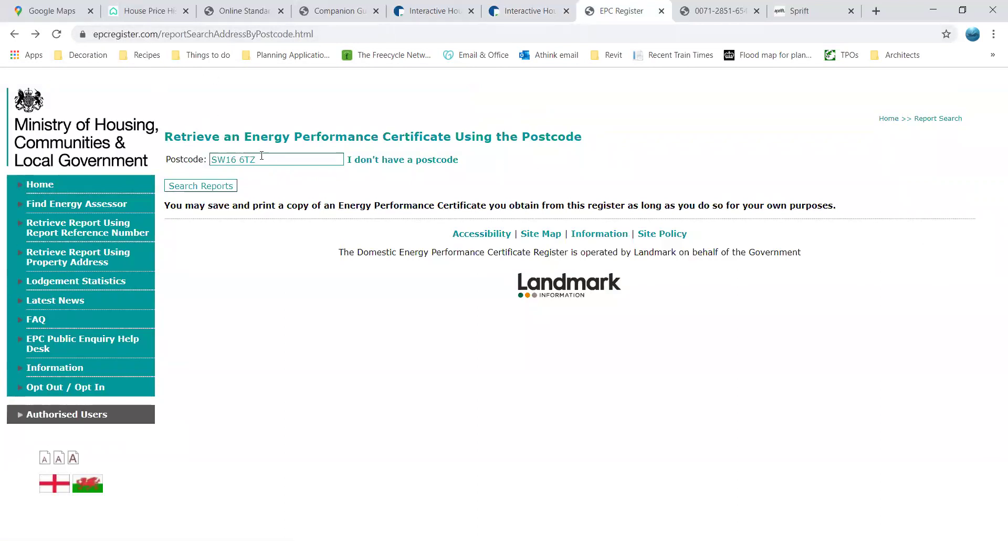
click(209, 187)
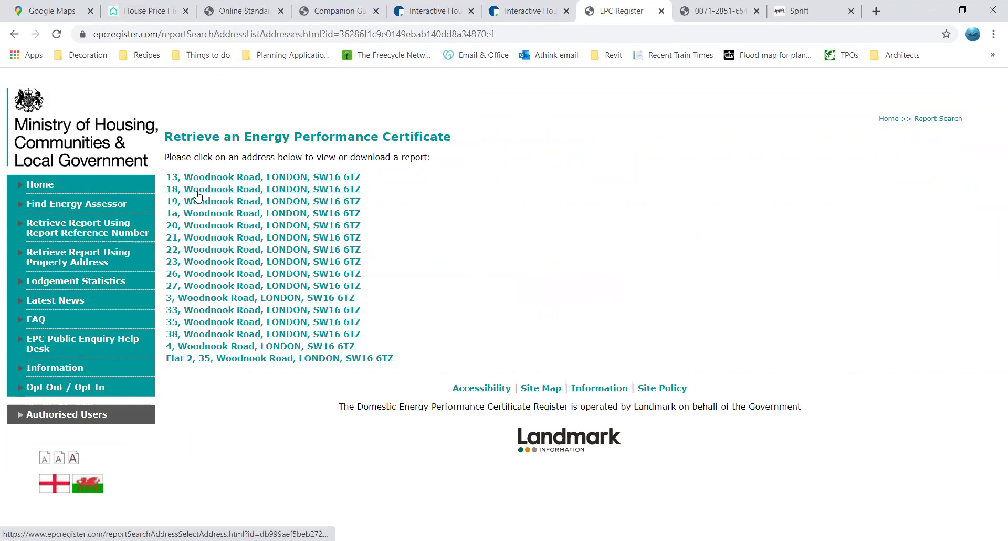
click(202, 192)
click(210, 175)
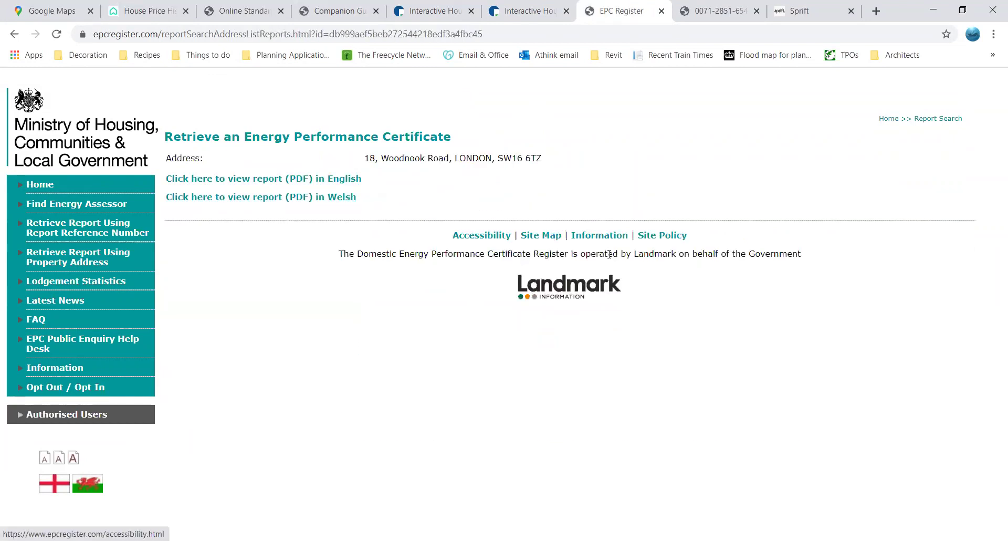
click(344, 179)
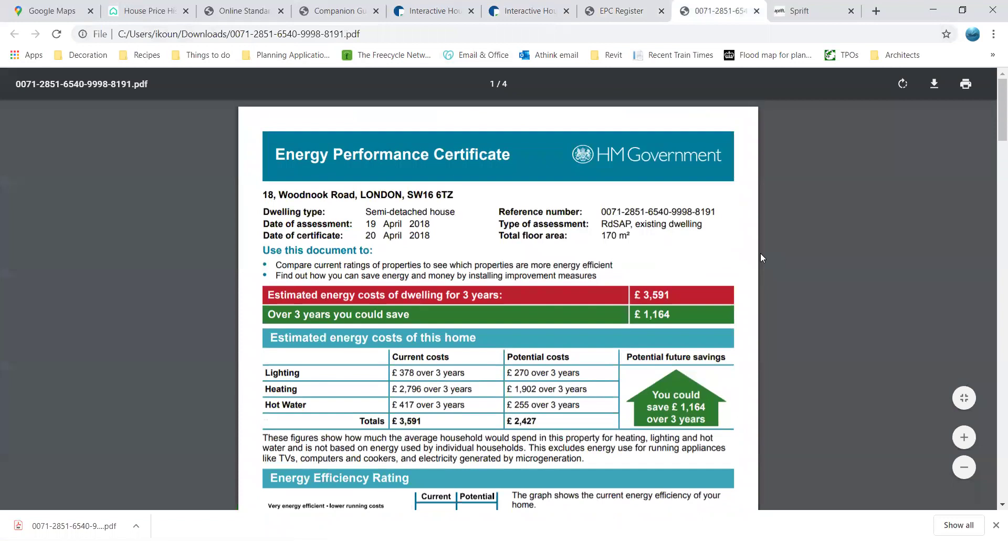
Scroll the certificate to the rating chart (current 65, potential 82) and top improvement actions
scroll(760, 259, down, 5)
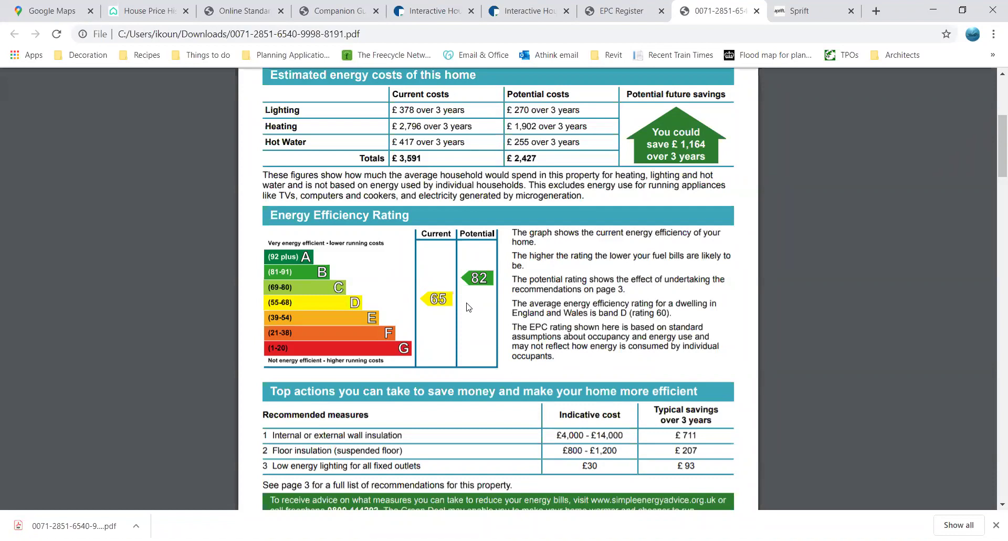
click(822, 11)
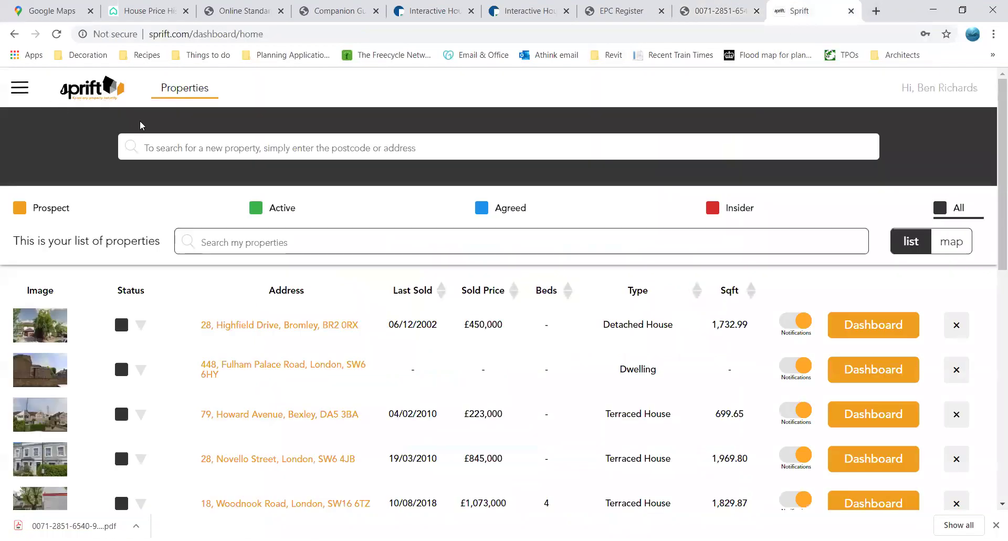
click(201, 143)
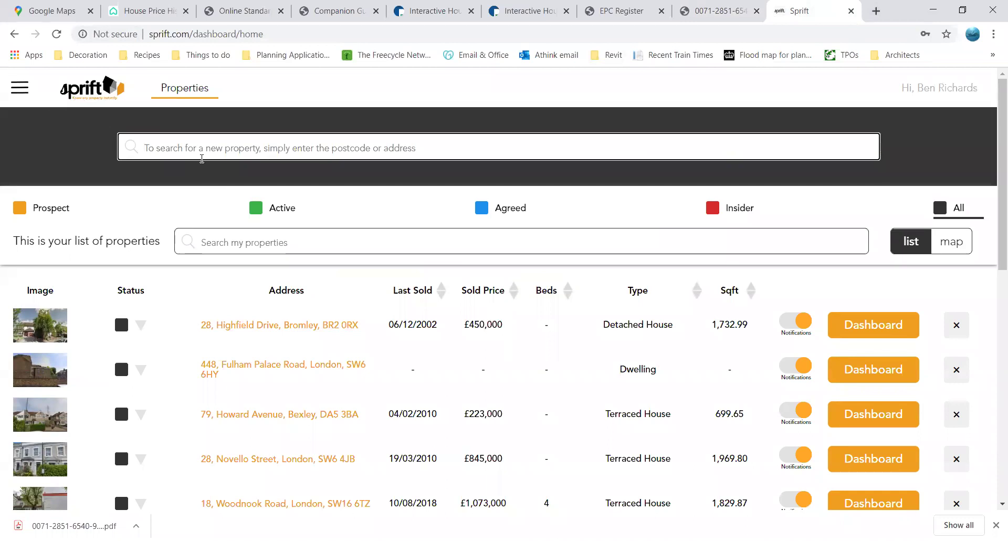
click(200, 144)
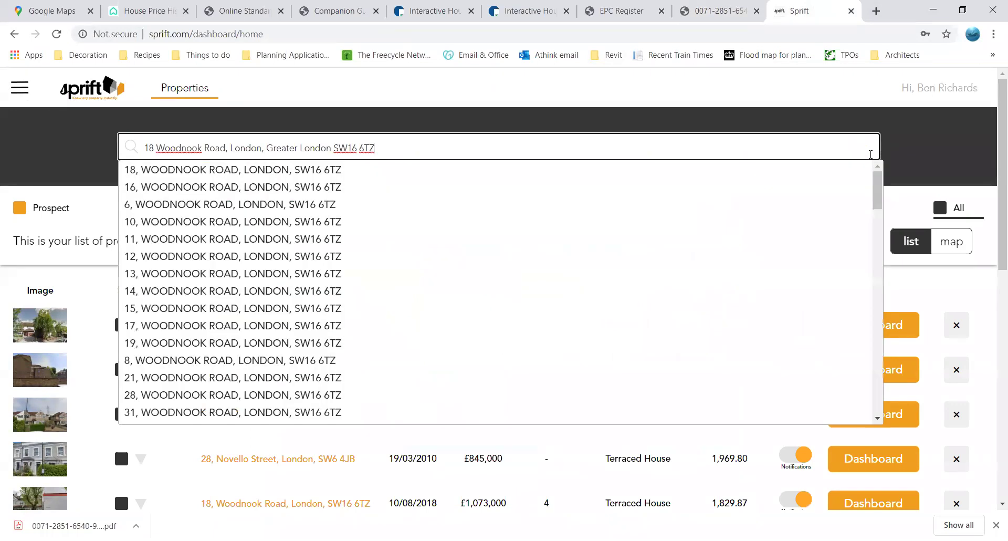
click(389, 170)
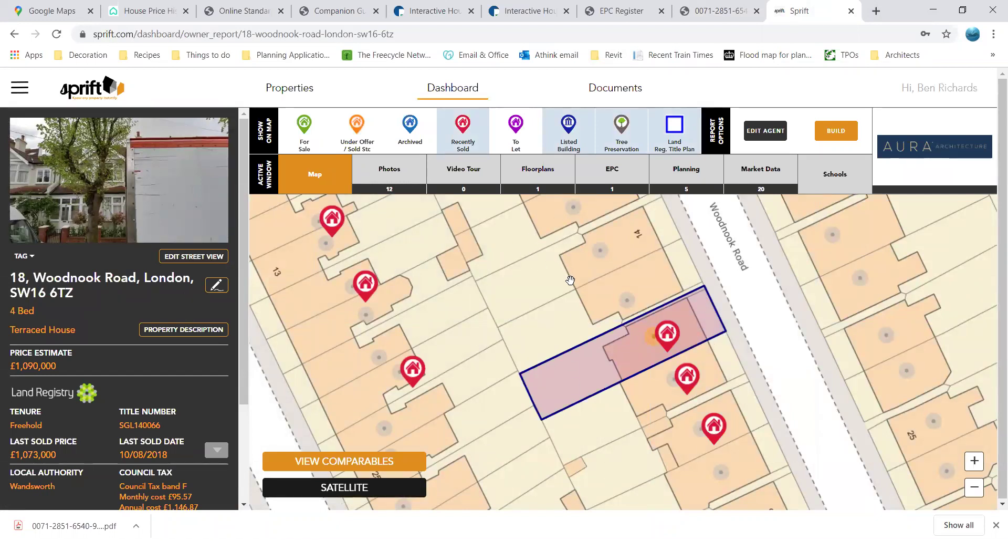
click(974, 487)
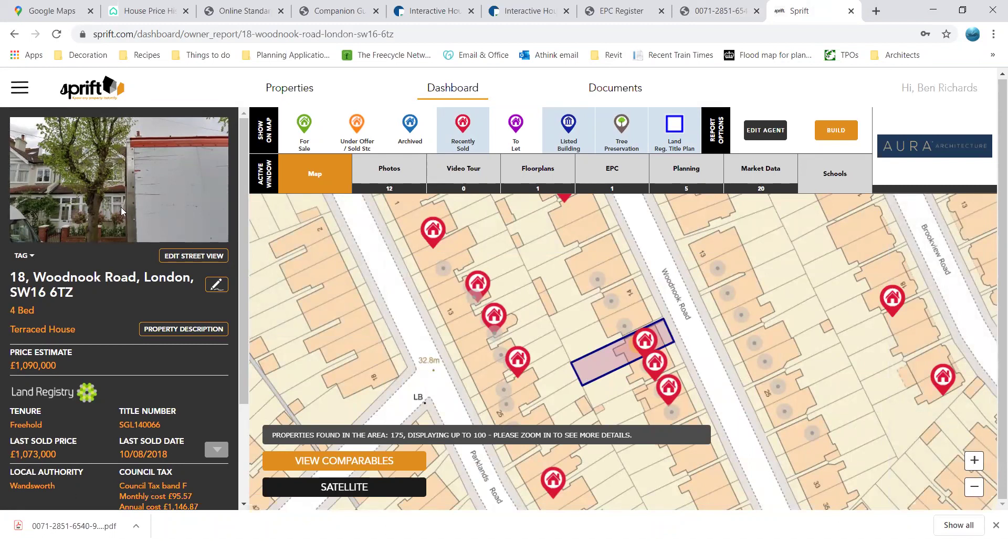
Check the 4 Bed count and £1,090,000 estimate, then scroll down to mobile coverage and broadband
drag(9, 310, 88, 317)
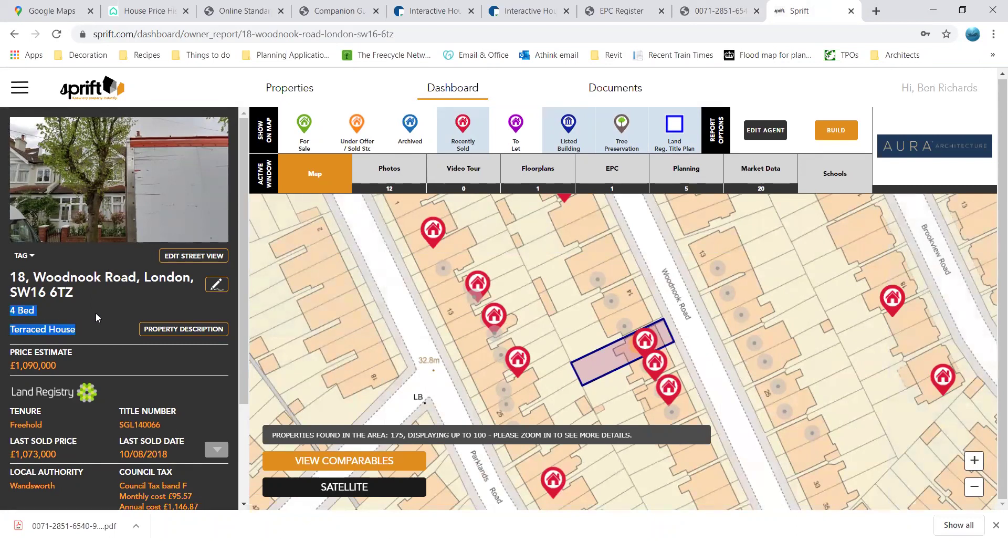
click(87, 308)
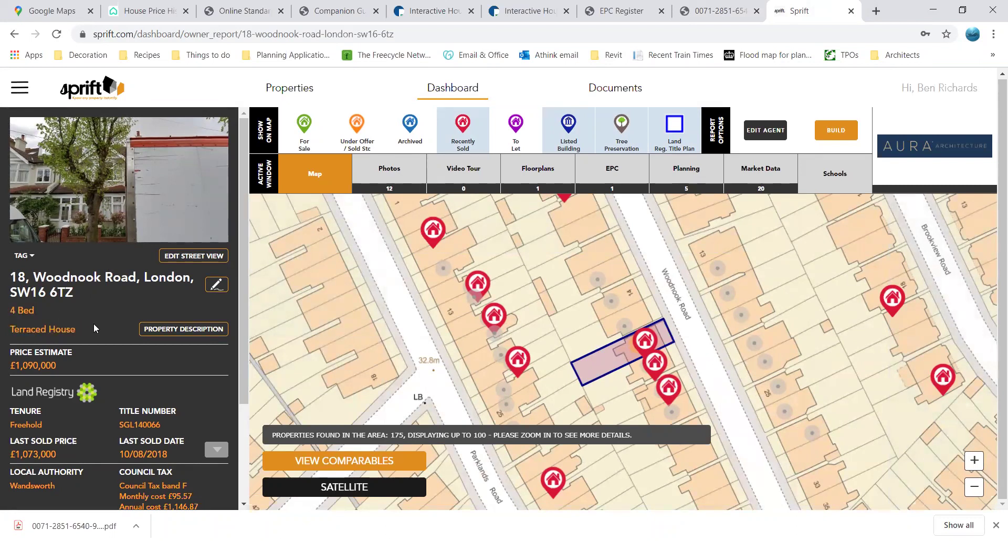
drag(58, 365, 10, 363)
click(62, 366)
scroll(71, 360, down, 1)
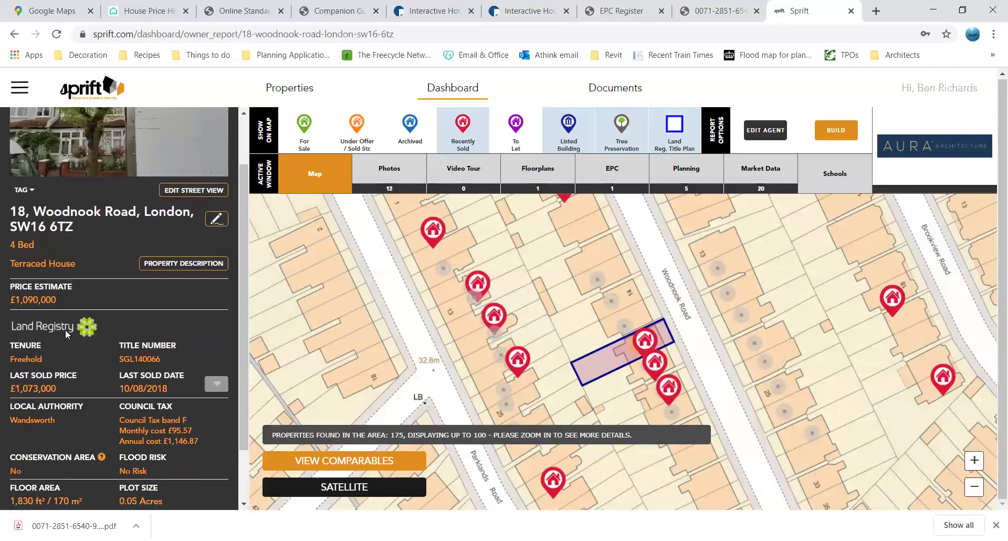
scroll(65, 329, down, 1)
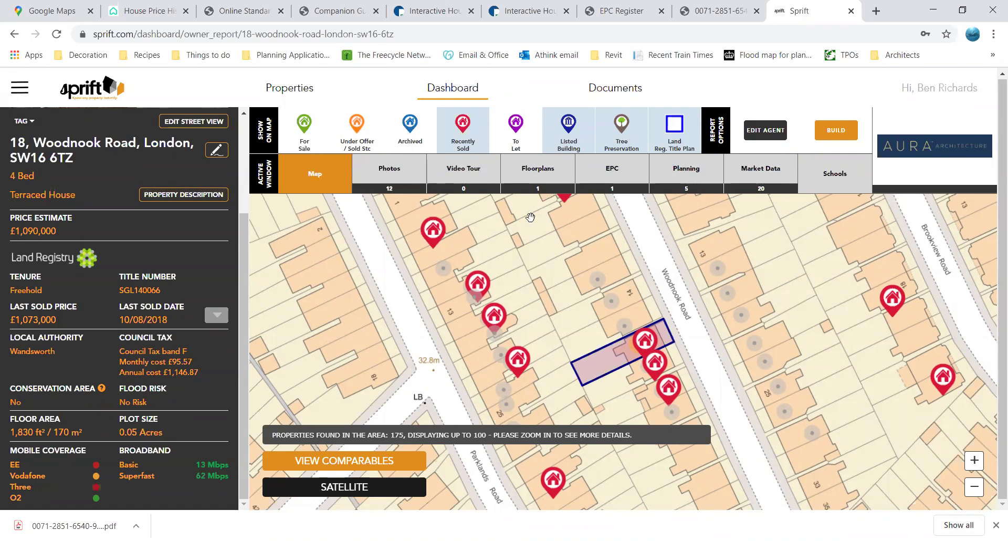
click(656, 363)
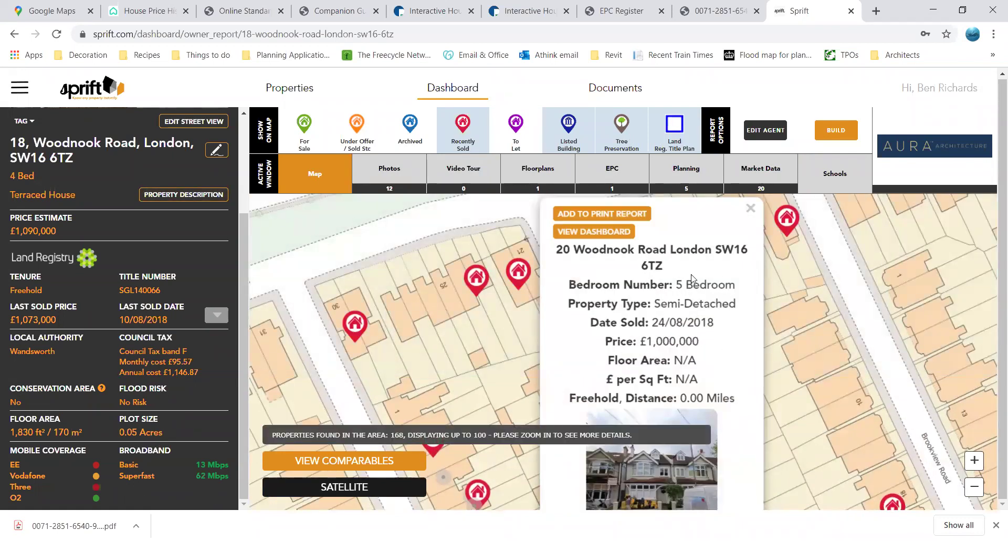
drag(682, 284, 726, 284)
click(795, 321)
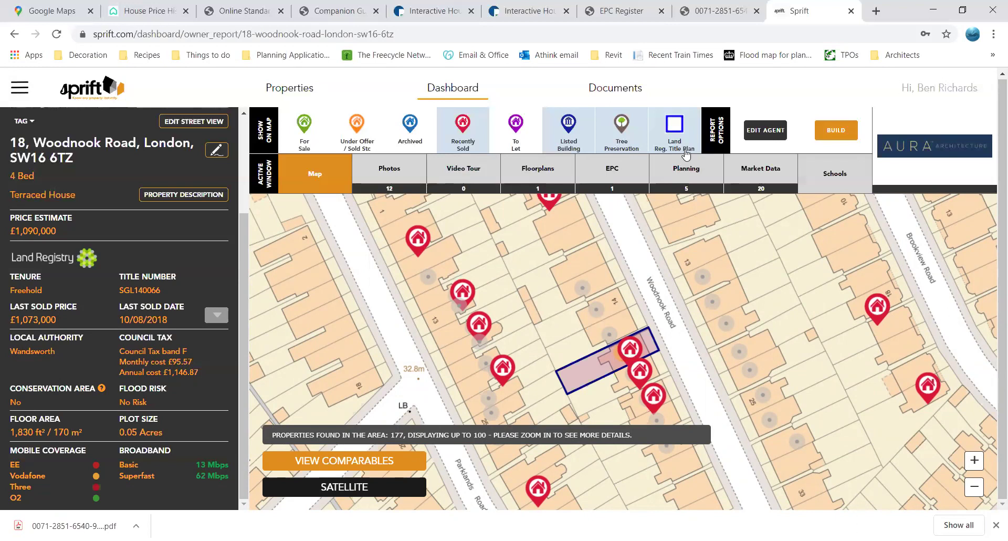
Add under-offer / sold STC and for-sale properties to the map and pan to nearby streets
click(357, 139)
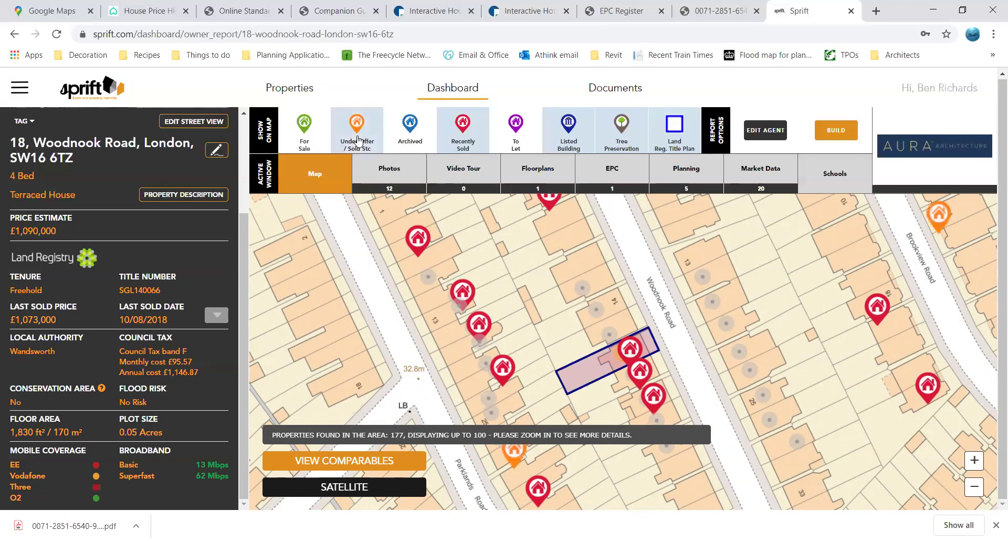
drag(530, 466, 572, 384)
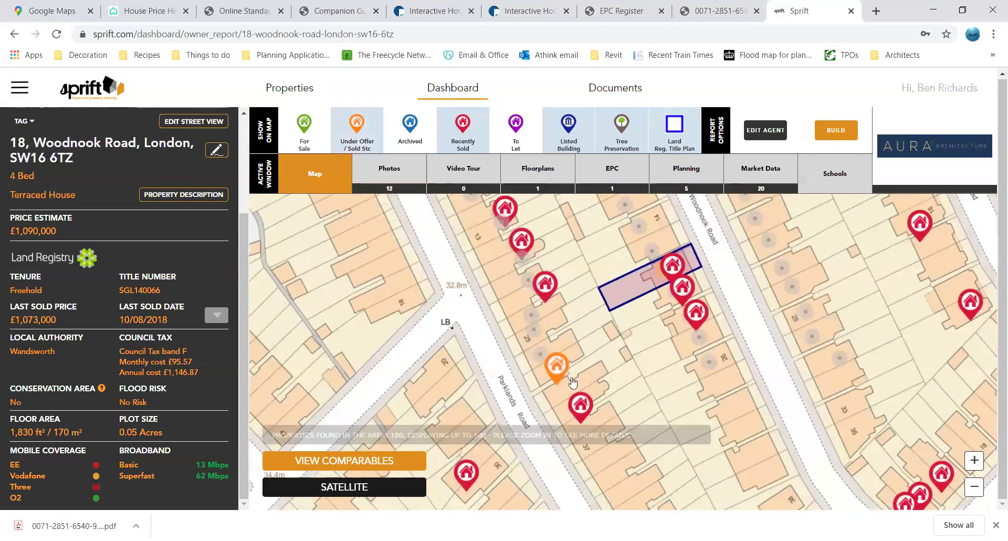
click(309, 130)
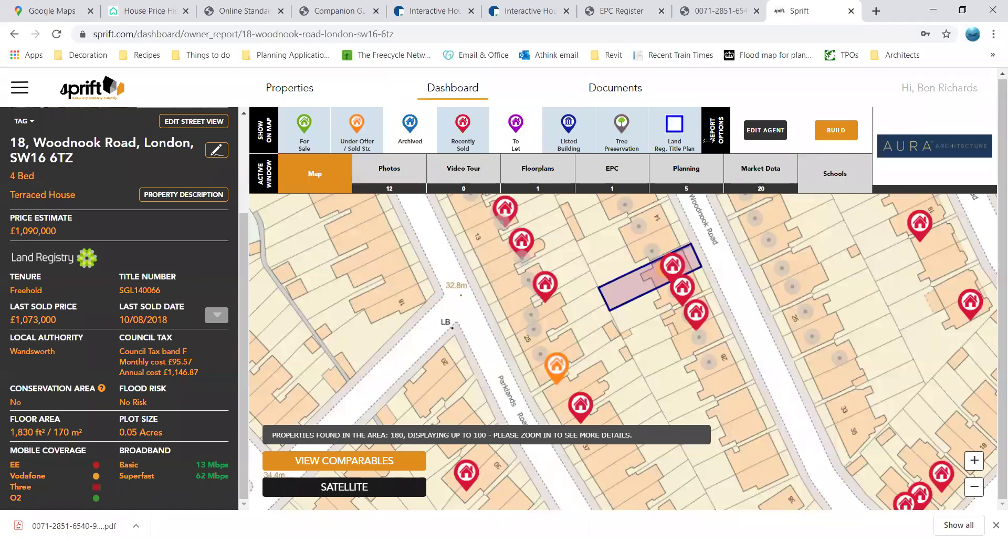
Browse several listing photos including the bedrooms, then view the three-floor floorplan
click(388, 169)
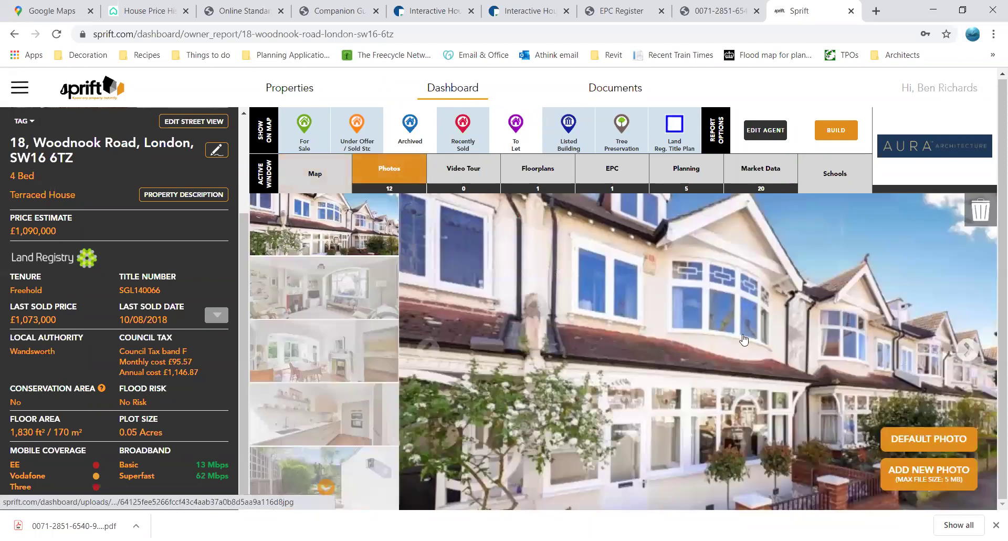
click(353, 289)
click(331, 362)
click(327, 345)
click(332, 374)
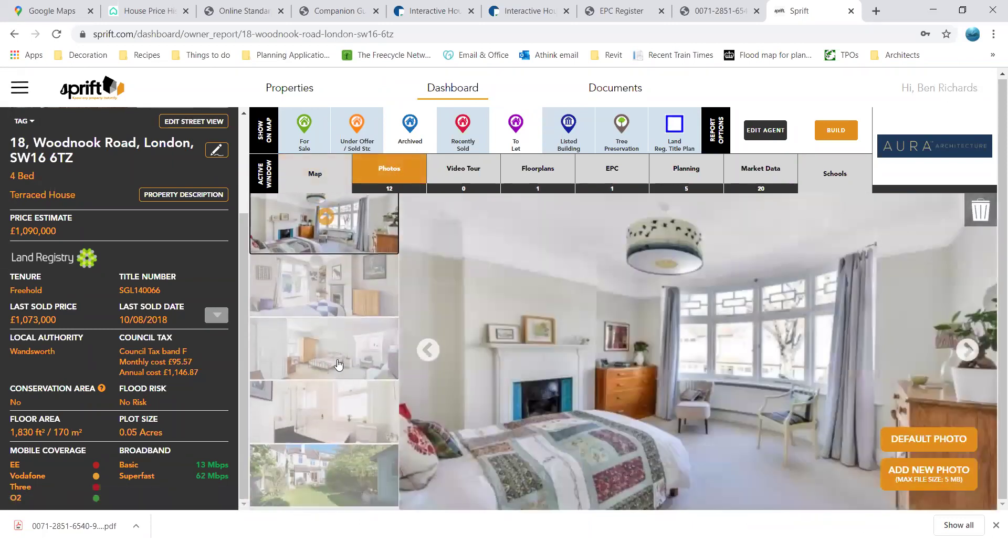
click(342, 368)
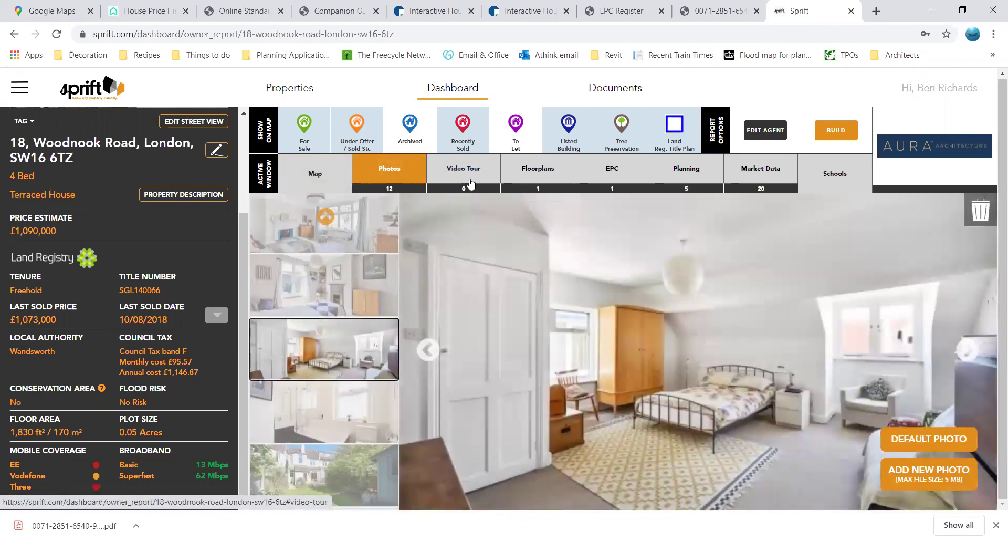
click(560, 179)
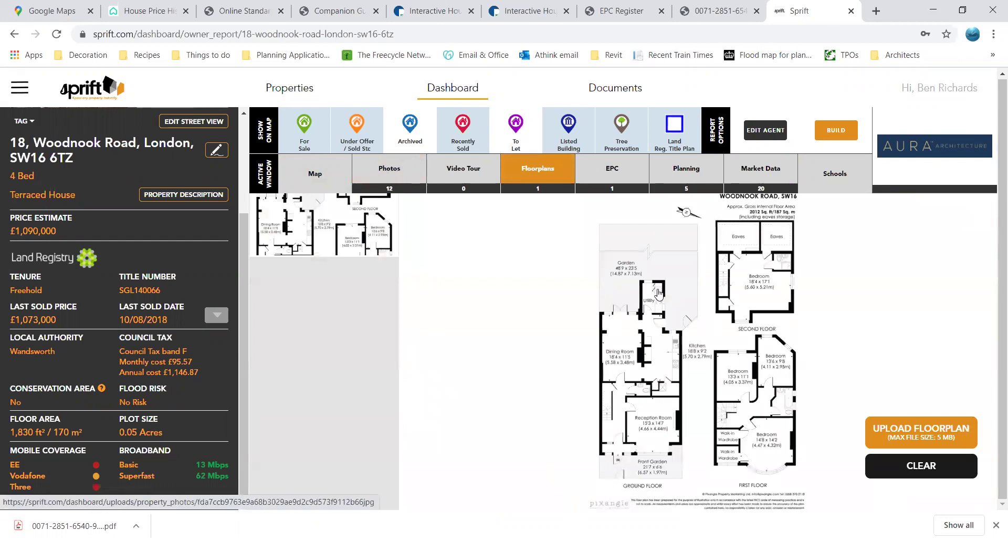
click(693, 171)
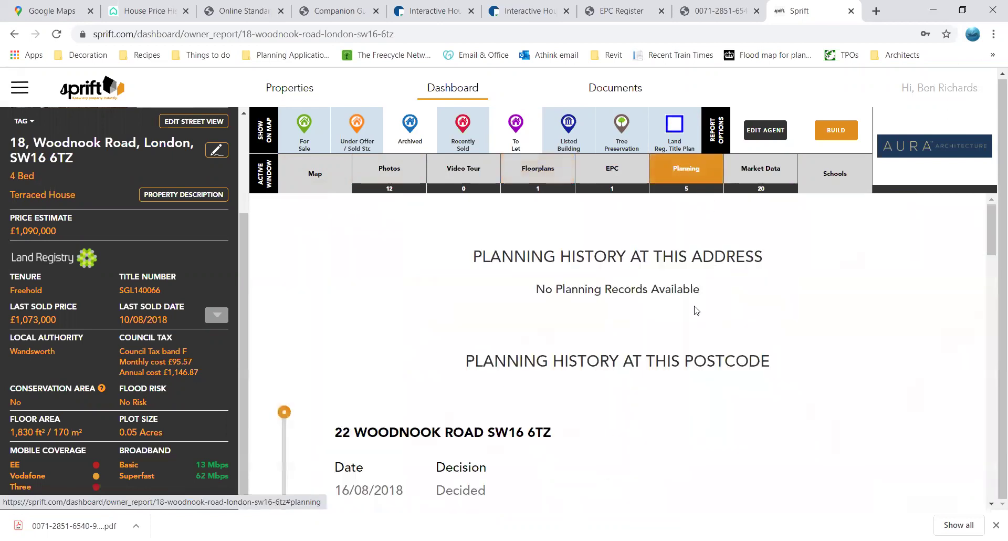
scroll(693, 308, down, 4)
scroll(522, 265, down, 2)
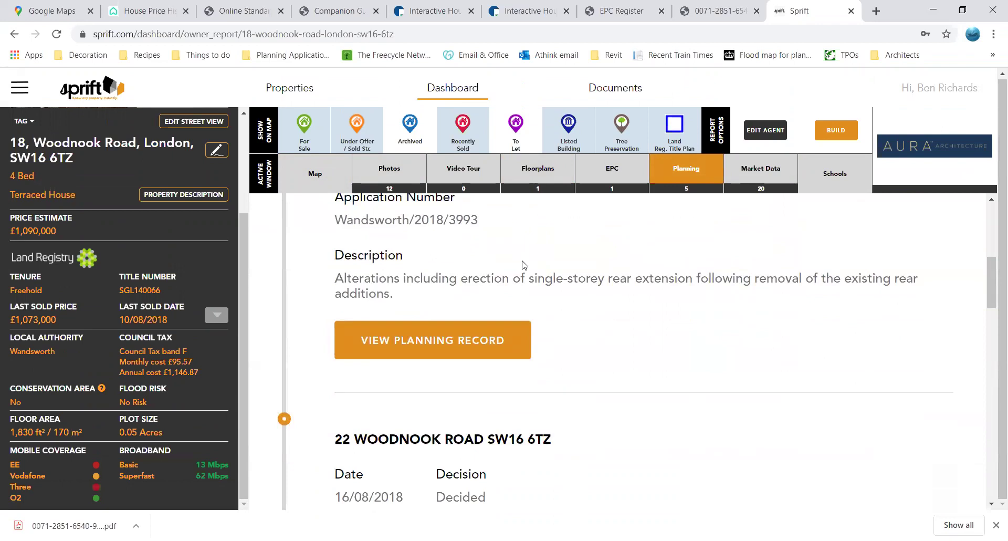
scroll(421, 386, up, 1)
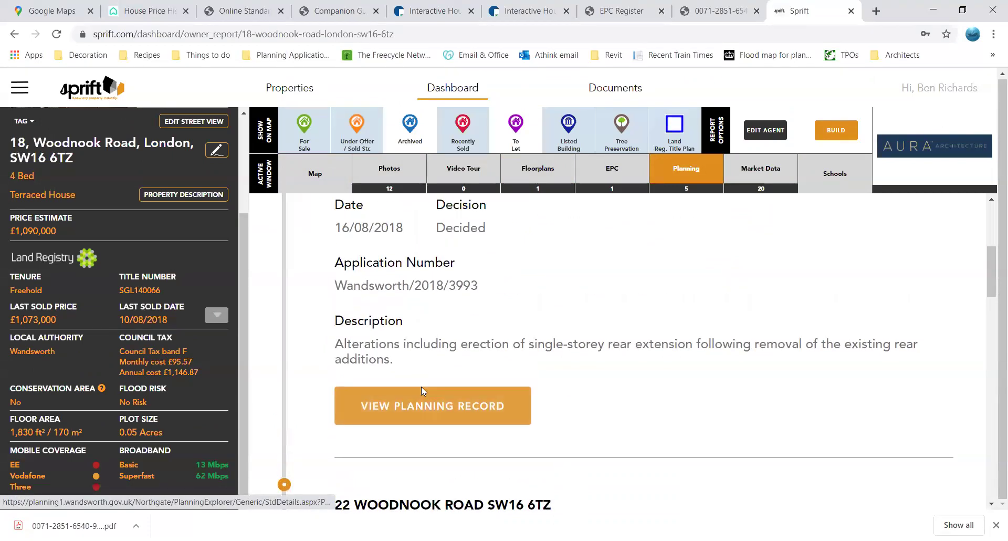
scroll(444, 445, down, 5)
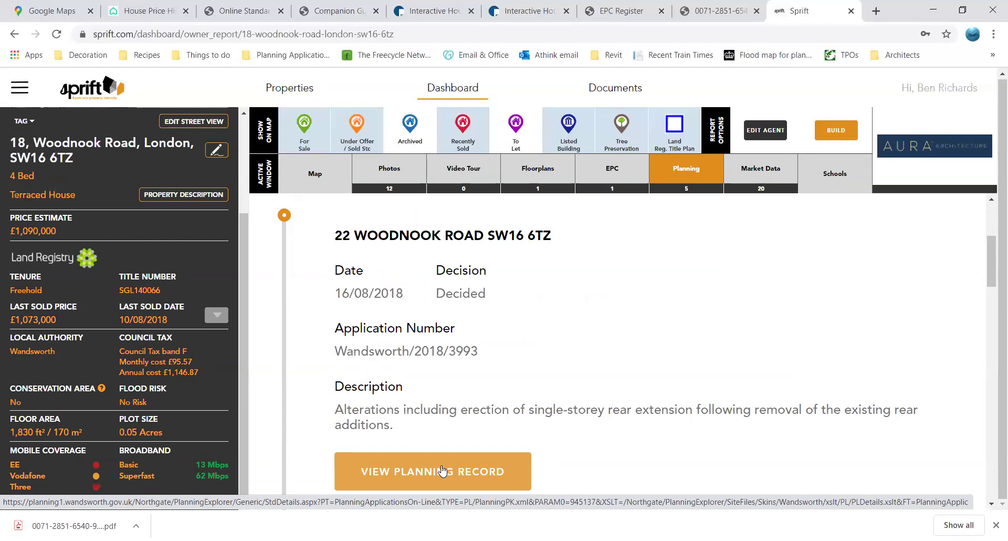
Scroll through the EPC report, then review Market Data yields, average prices and price changes
click(616, 177)
scroll(677, 376, down, 6)
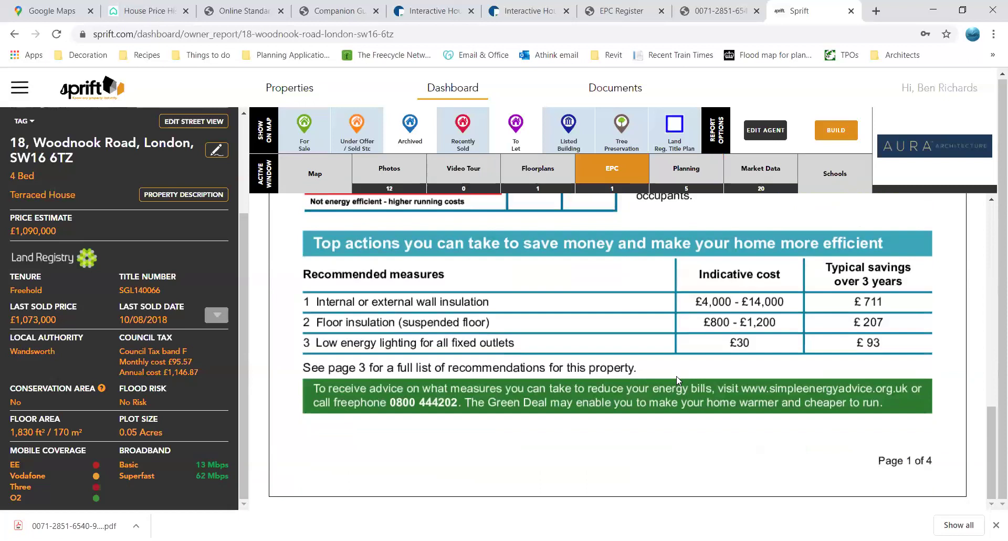
scroll(676, 376, up, 10)
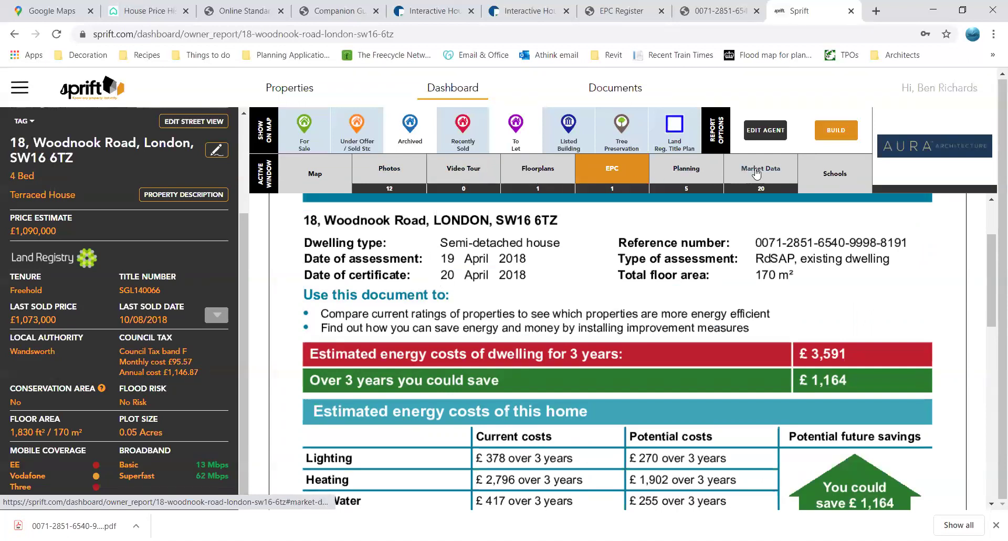
click(763, 172)
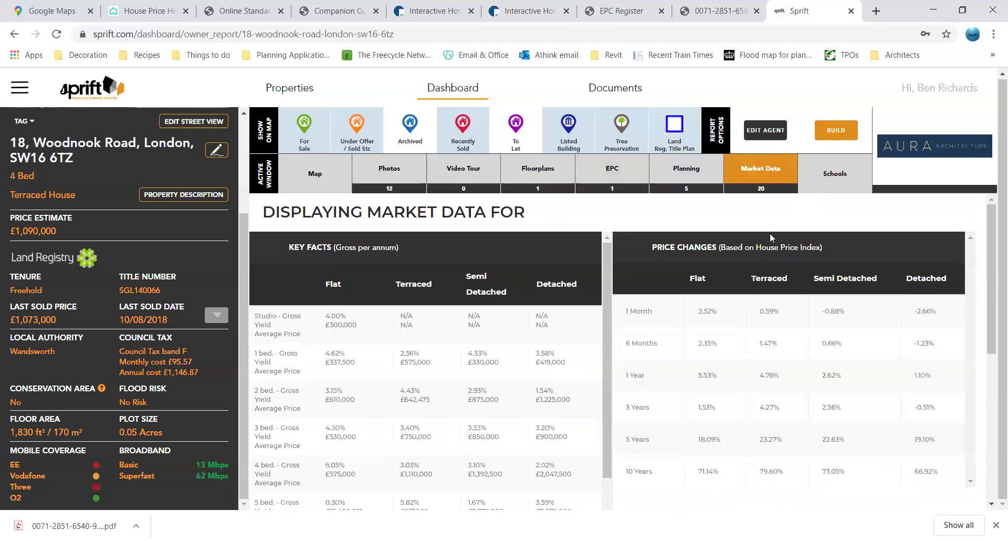
scroll(692, 273, down, 1)
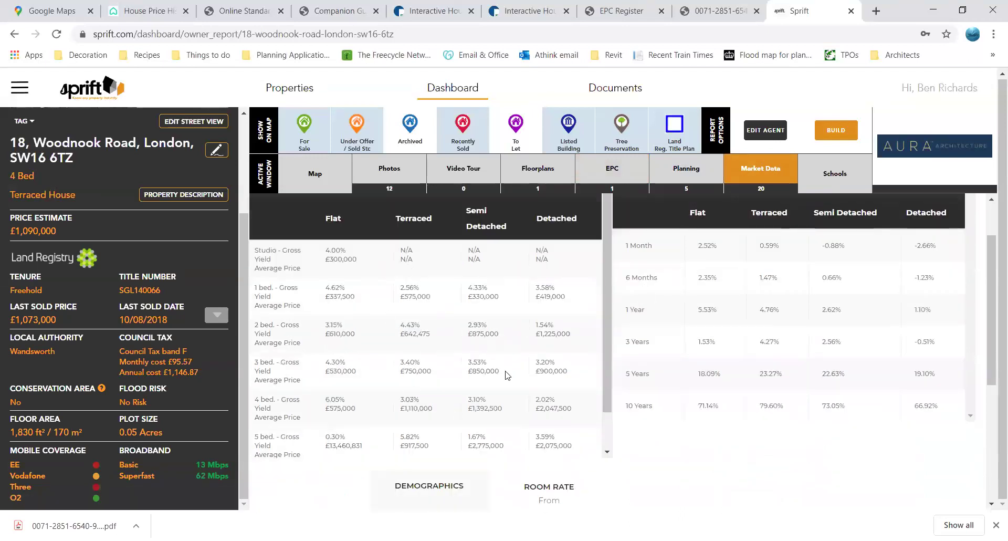